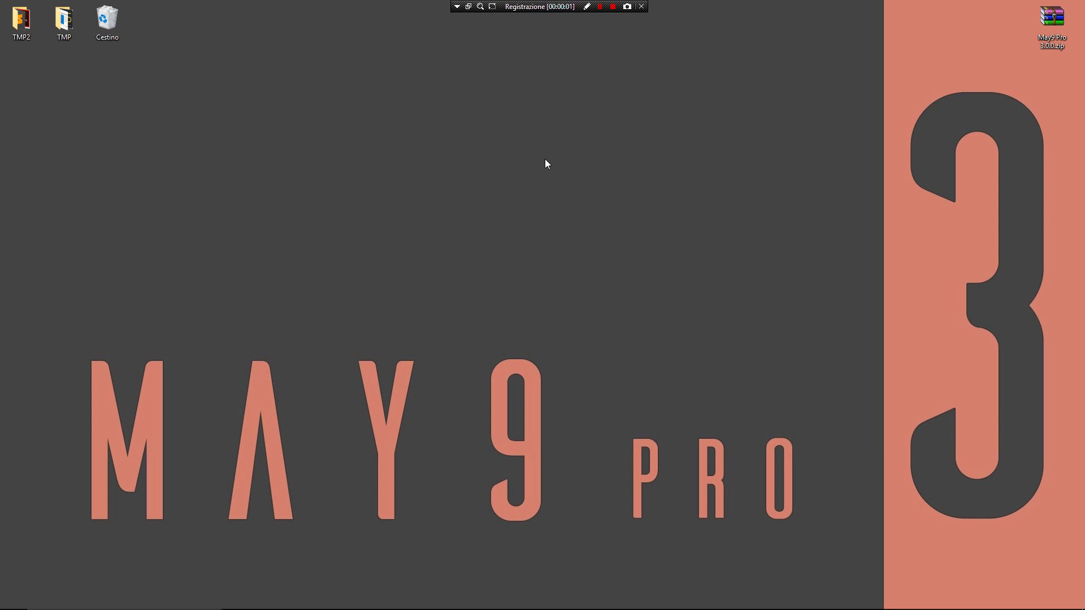
- Open the May9 Pro 3.0.0.zip archive, look through its 2017 and 2018 folders, and bring Maya forward
mouse_move(317, 608)
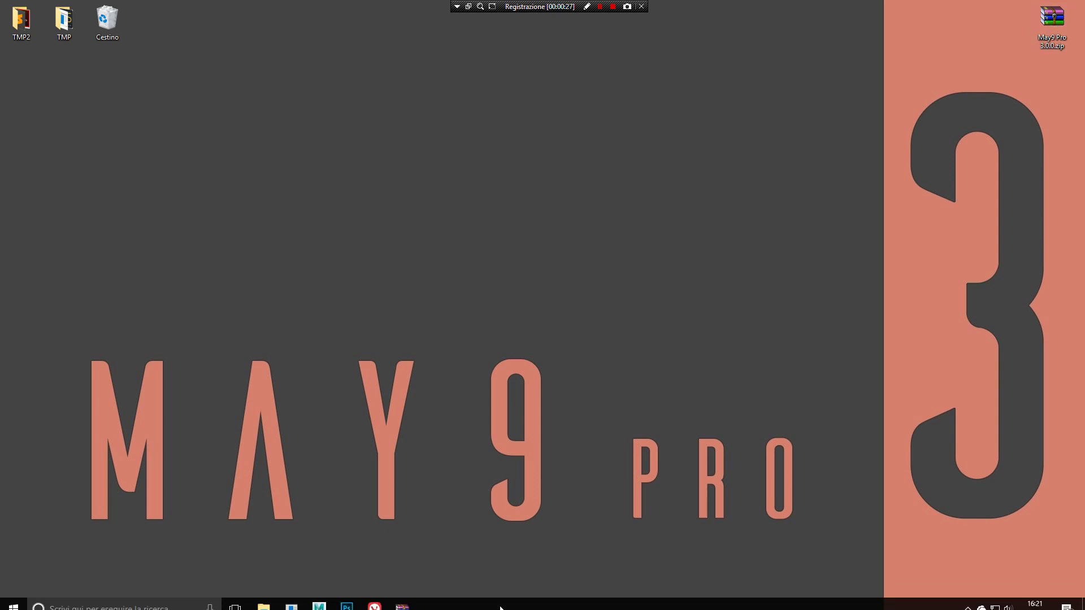
click(394, 603)
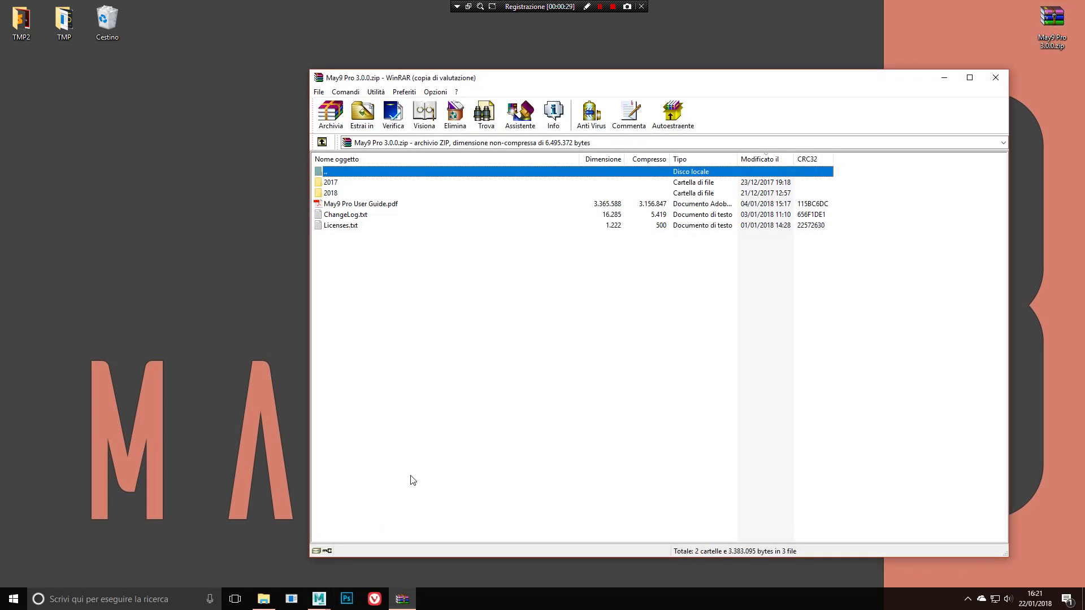
click(356, 193)
click(344, 171)
click(343, 182)
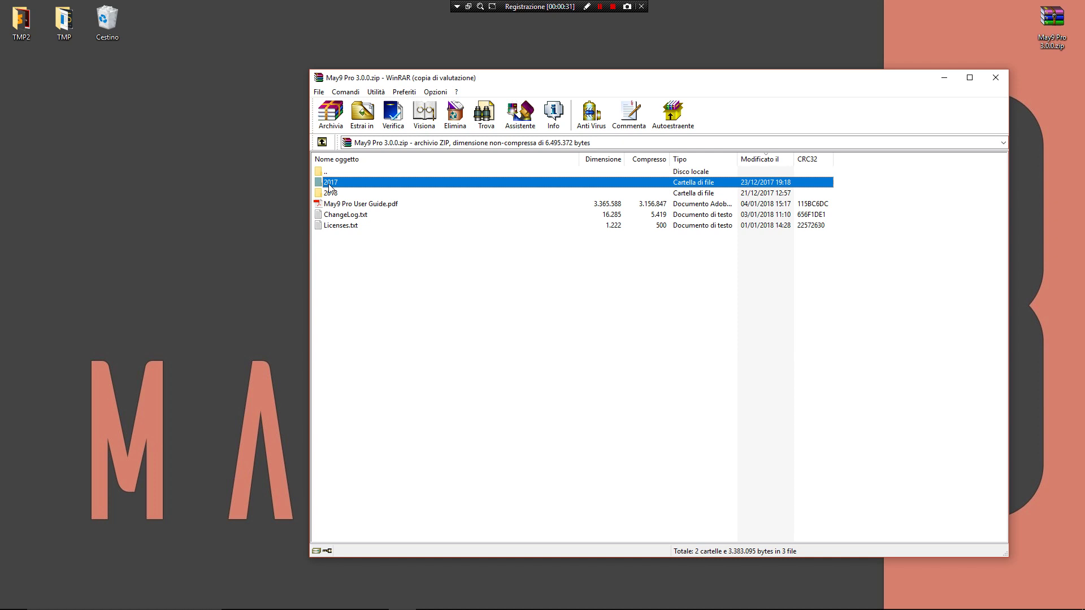
click(343, 194)
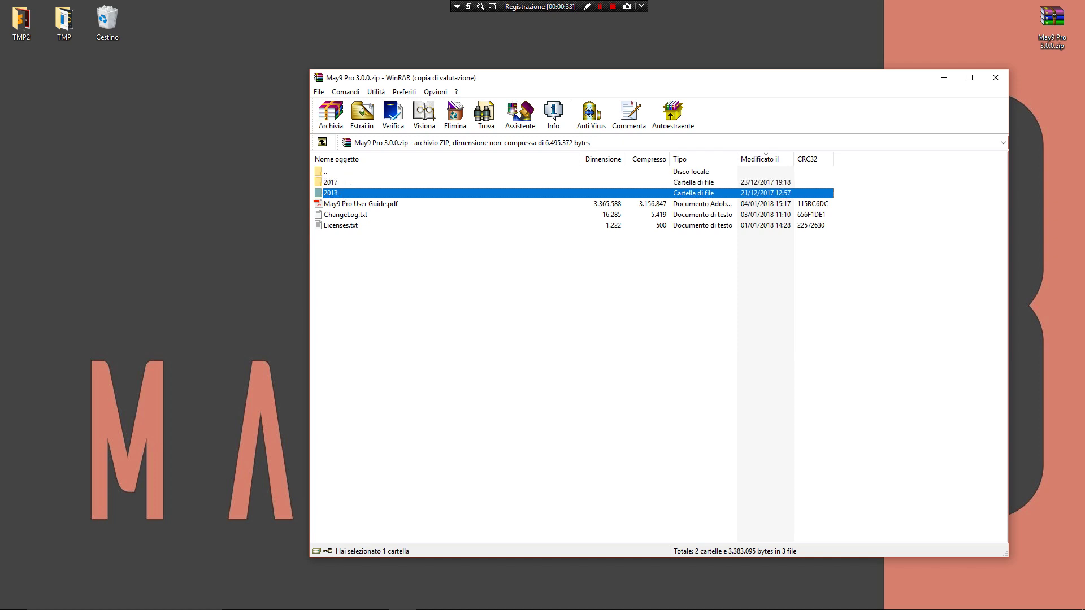
click(319, 599)
- Dismiss What's New, quit Maya with Don't Save, and show the Documenti > maya folder
click(351, 546)
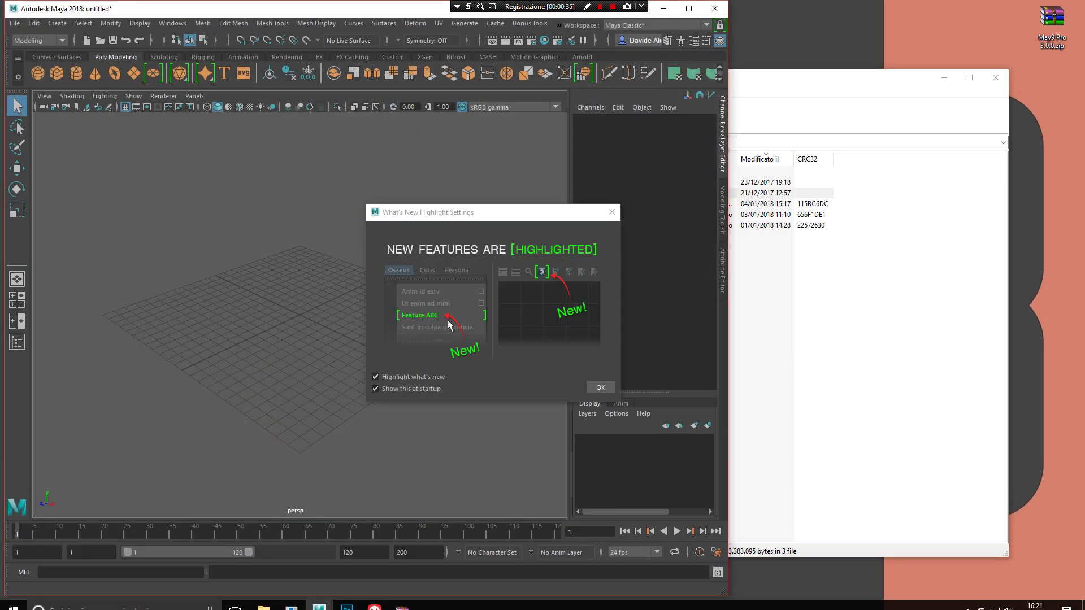
click(612, 212)
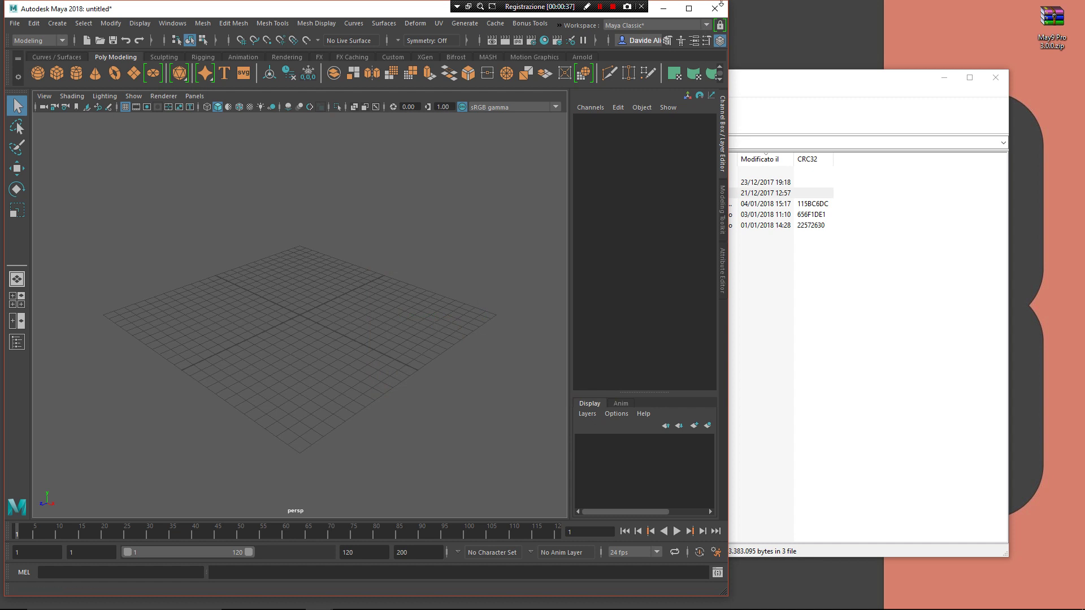
click(721, 7)
click(526, 314)
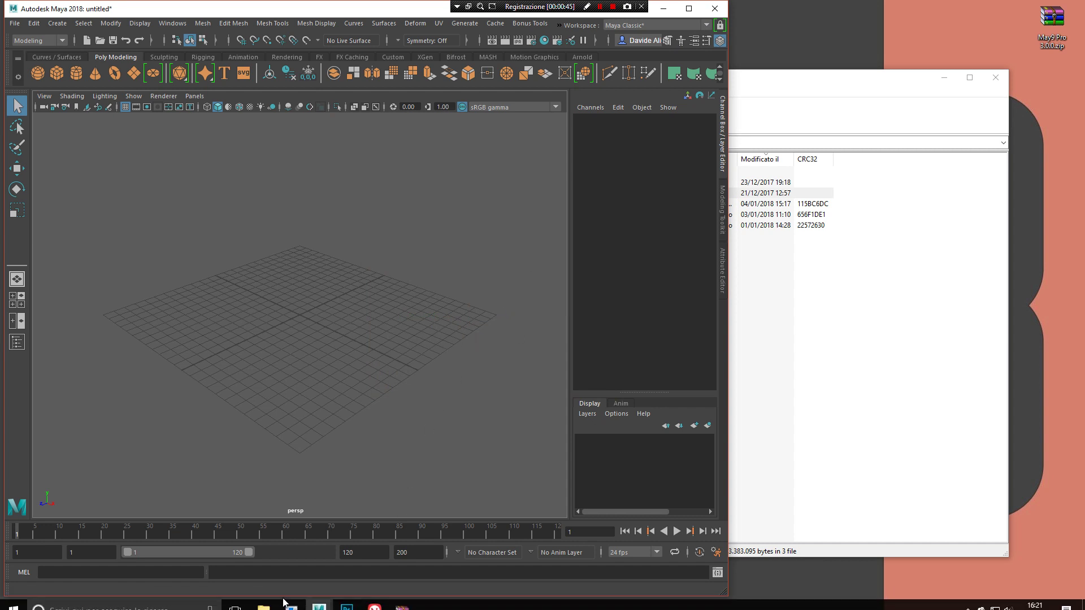
click(277, 599)
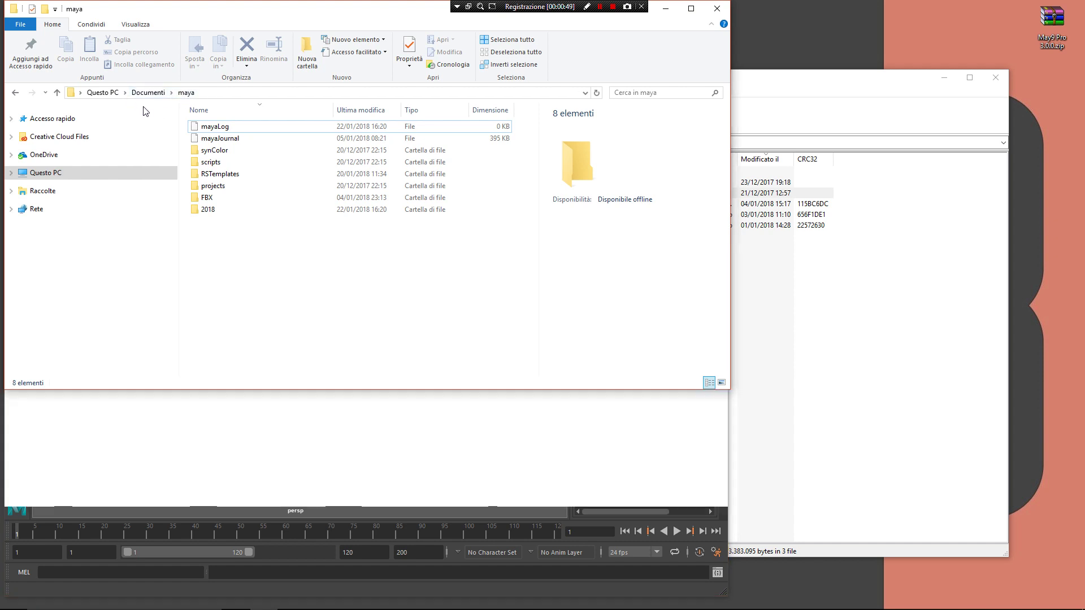
- Drag the archive's 2018 folder into Documenti > maya to extract it, then relaunch Maya 2018
click(760, 450)
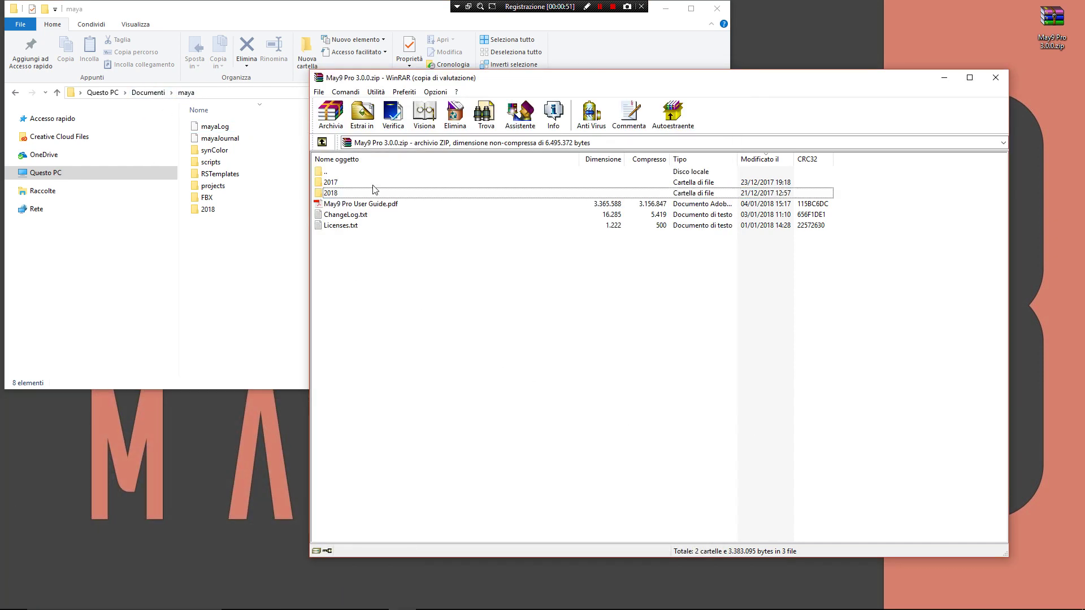
click(351, 194)
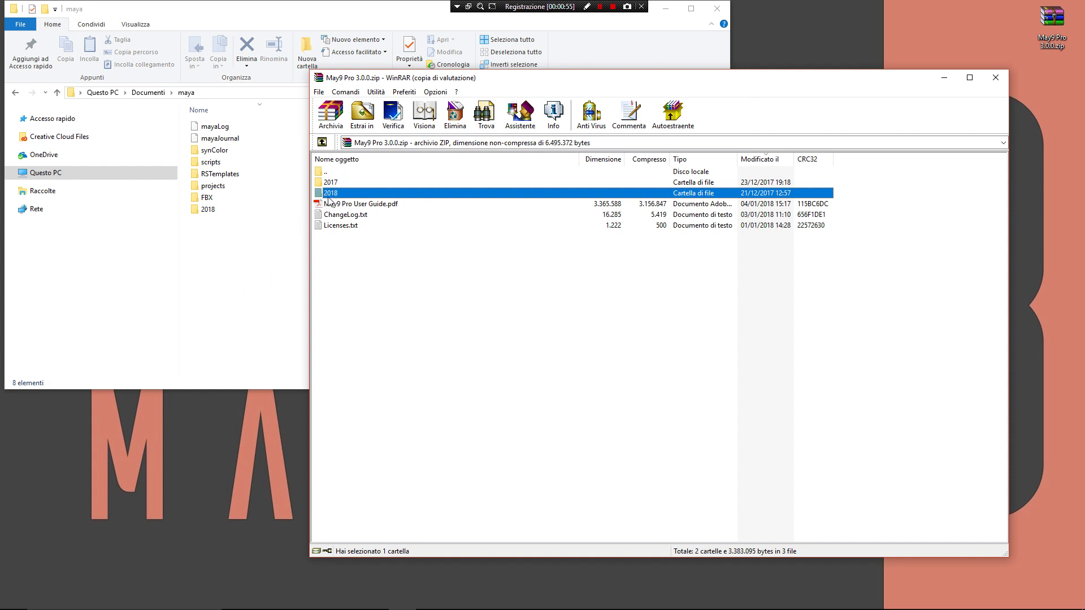
drag(333, 194, 228, 295)
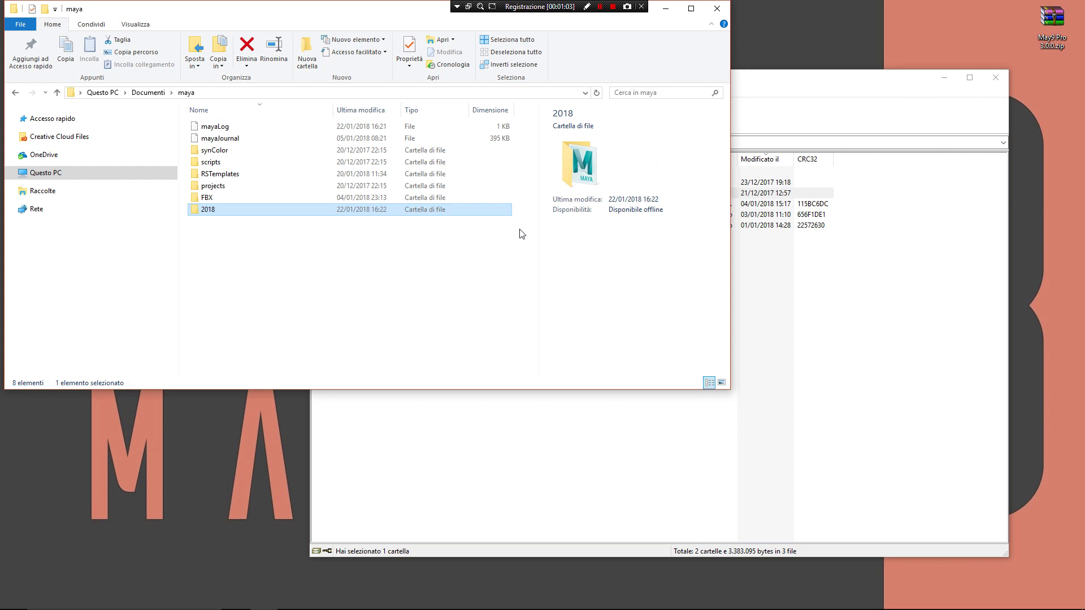
mouse_move(435, 606)
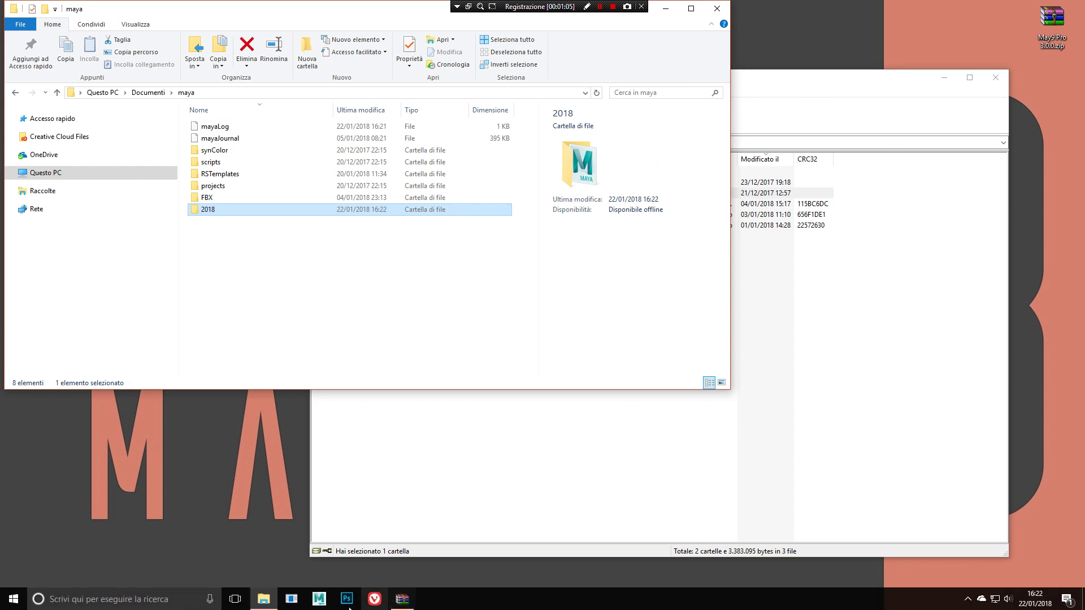
click(331, 605)
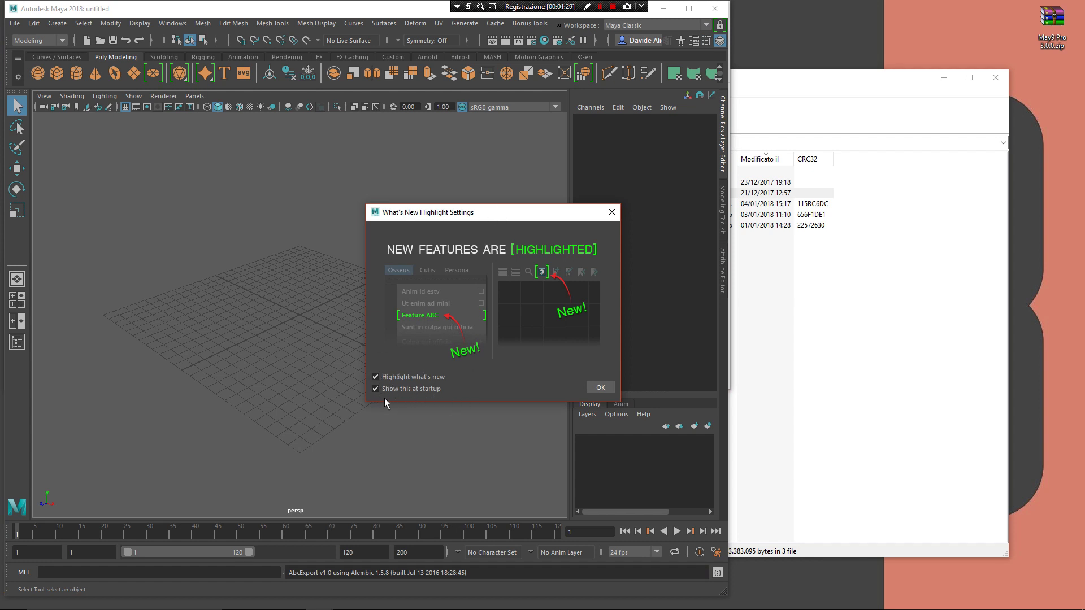
- Uncheck Highlight what's new and Show this at startup, maximize Maya, and confirm with OK
click(376, 376)
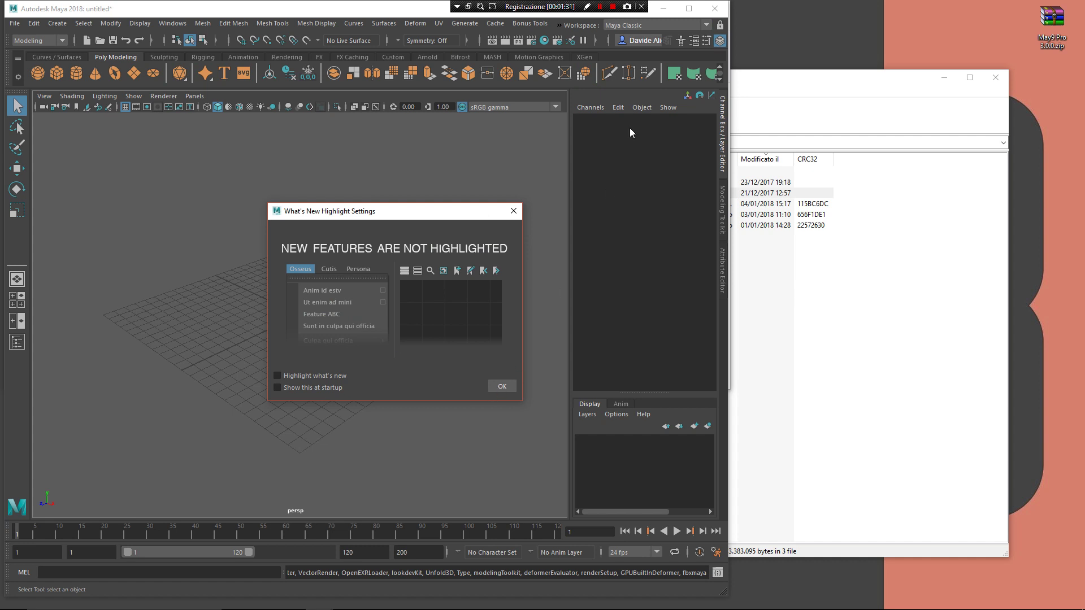
click(689, 9)
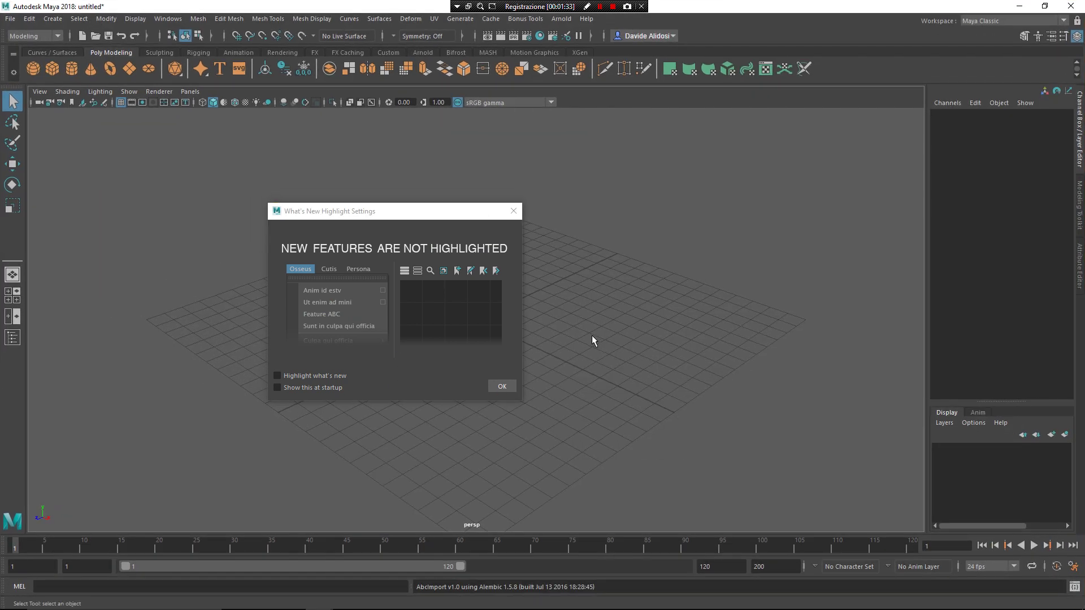
click(502, 386)
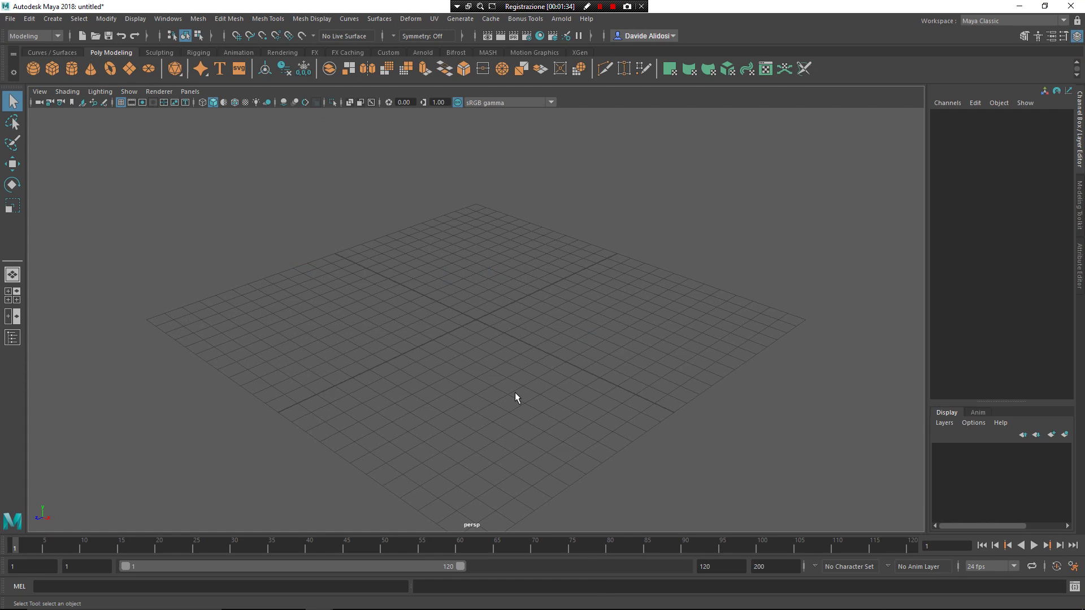
click(63, 586)
text(so)
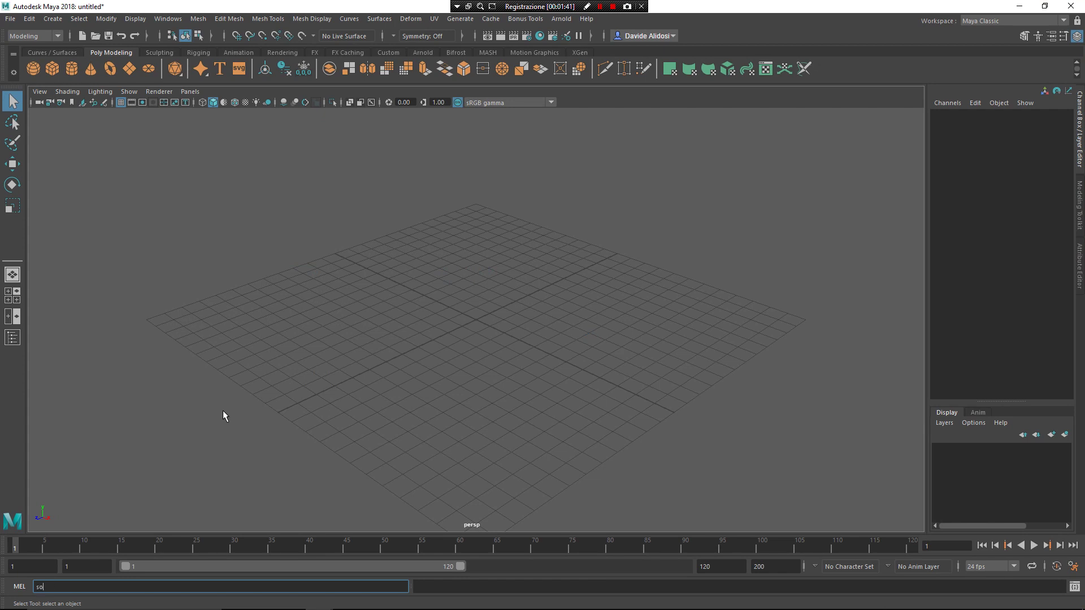
text(uree May9)
key(Return)
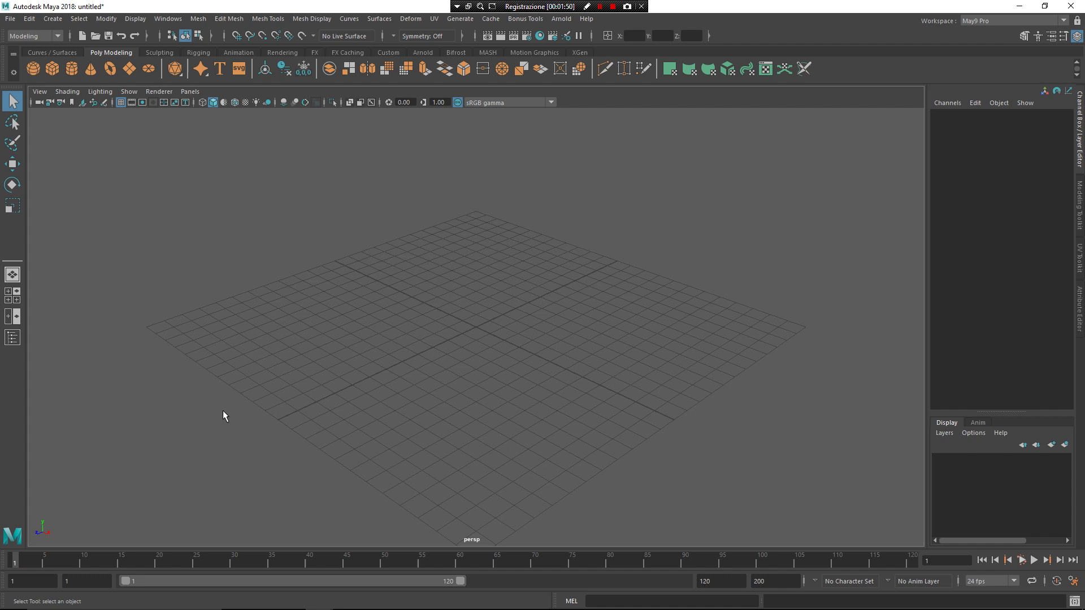
- Hide the Shelf and Panel Toolbar from the May9 marking menu, then Save Workspace
right_drag(511, 322, 371, 250)
right_drag(456, 281, 340, 252)
right_drag(443, 288, 359, 252)
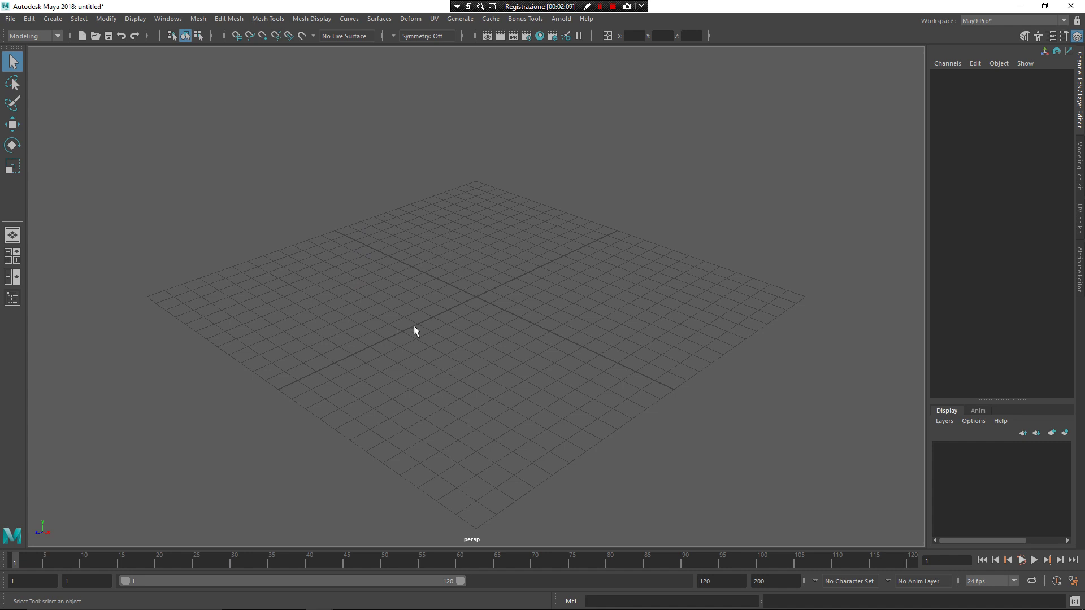
right_drag(484, 286, 300, 359)
right_drag(473, 293, 503, 276)
drag(475, 293, 403, 263)
drag(395, 300, 395, 301)
- Draw a first NURBS circle on the grid with the Circle tool
shift+right_drag(445, 280, 506, 176)
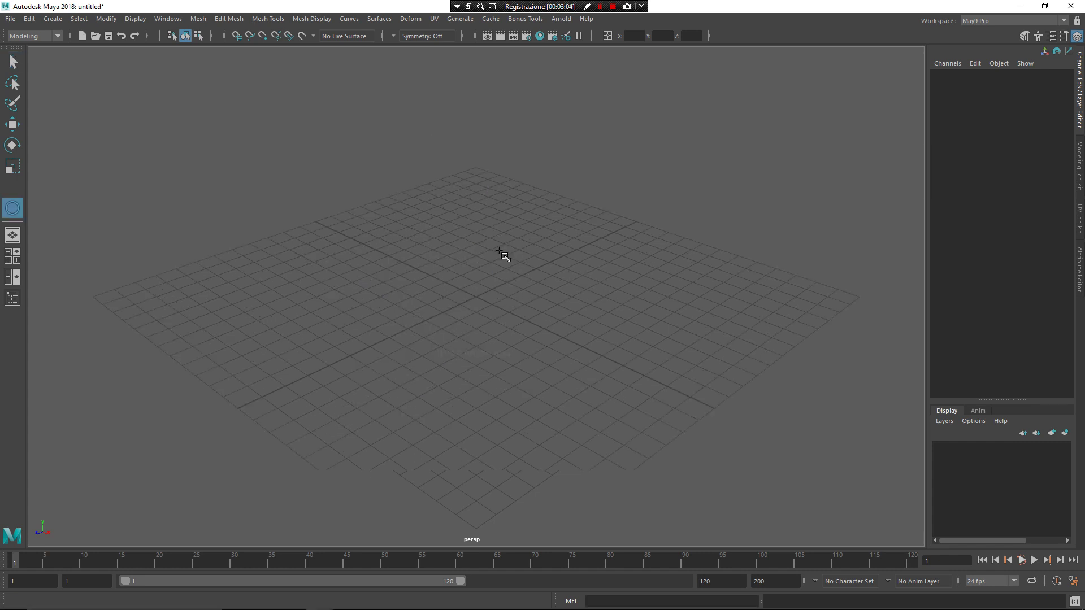
drag(513, 295, 539, 295)
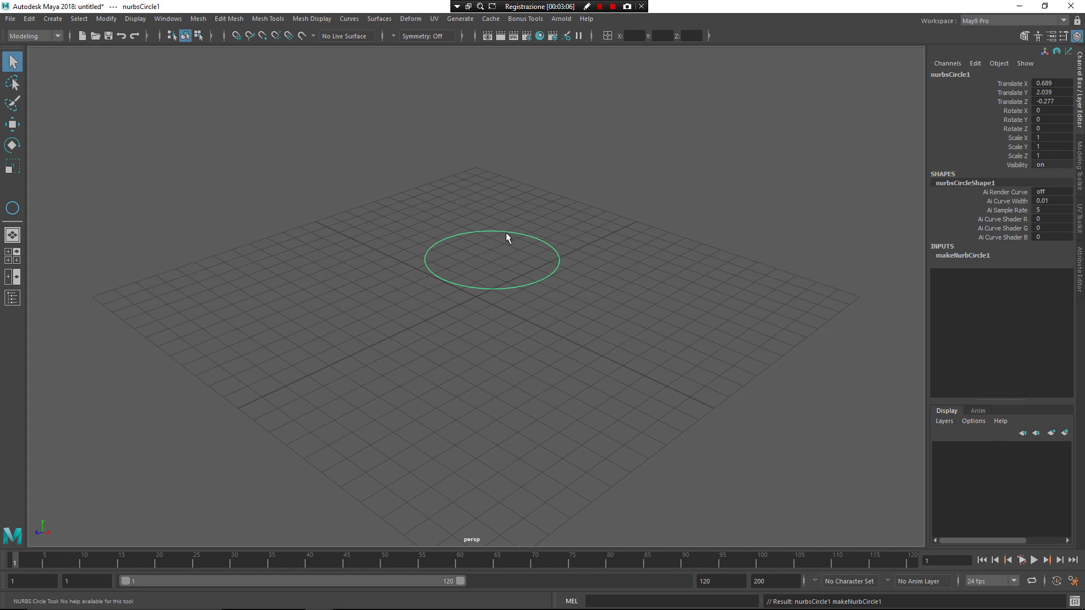
right_drag(506, 232, 506, 232)
right_click(507, 249)
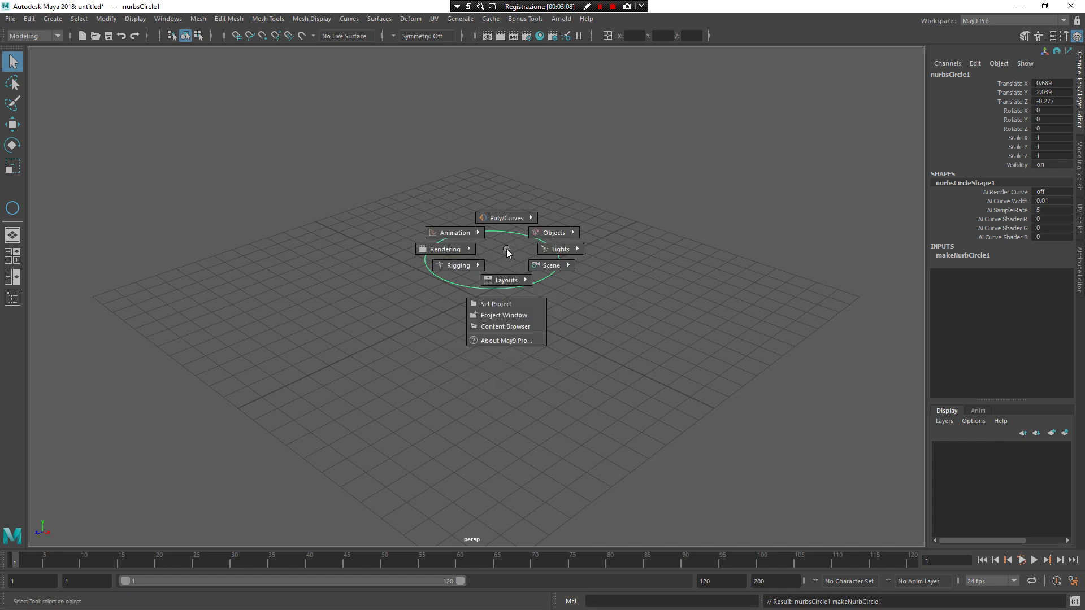
scroll(515, 181, down, 2)
- Draw a second, larger NURBS circle above it and select both circles
shift+right_drag(521, 119, 552, 122)
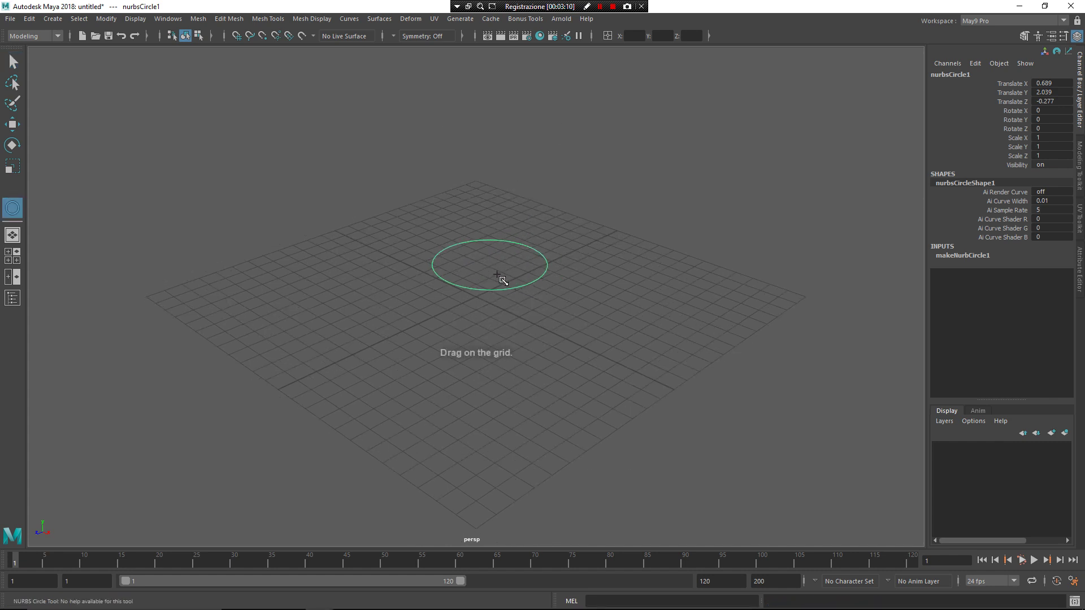
drag(501, 278, 559, 269)
alt+drag(559, 269, 570, 239)
click(496, 258)
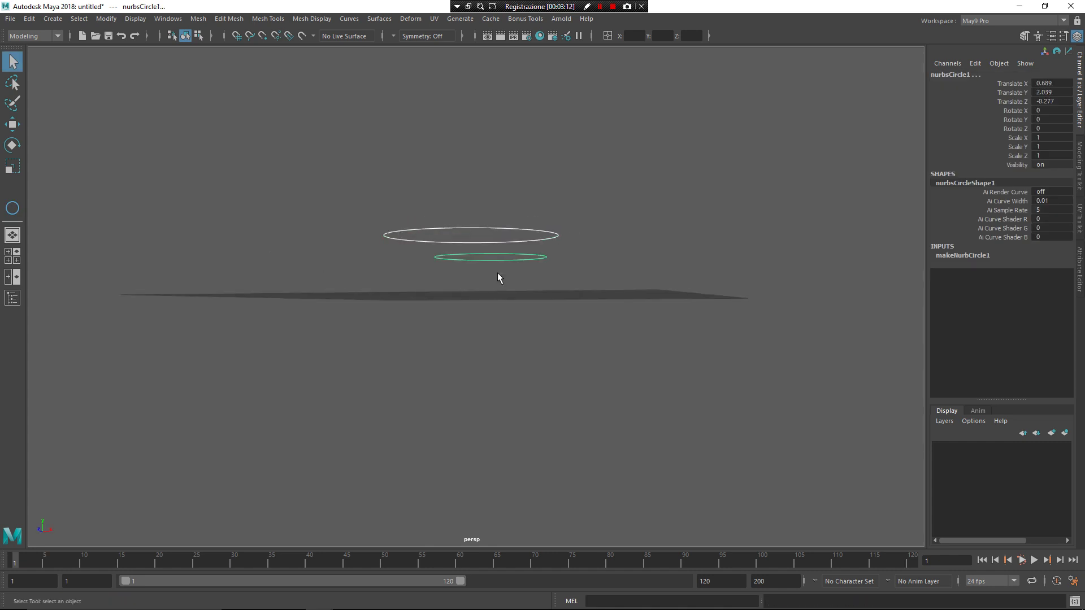
alt+drag(499, 274, 453, 293)
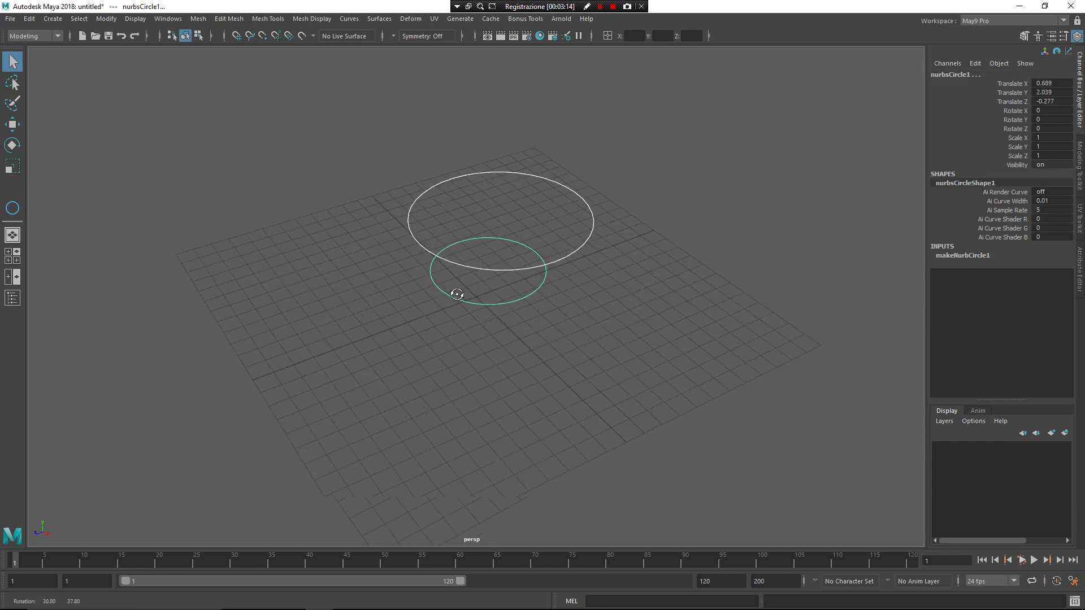
- Connect Shapes into CombinedCurve1, then Separate it and select the upper circle alone
shift+right_click(529, 223)
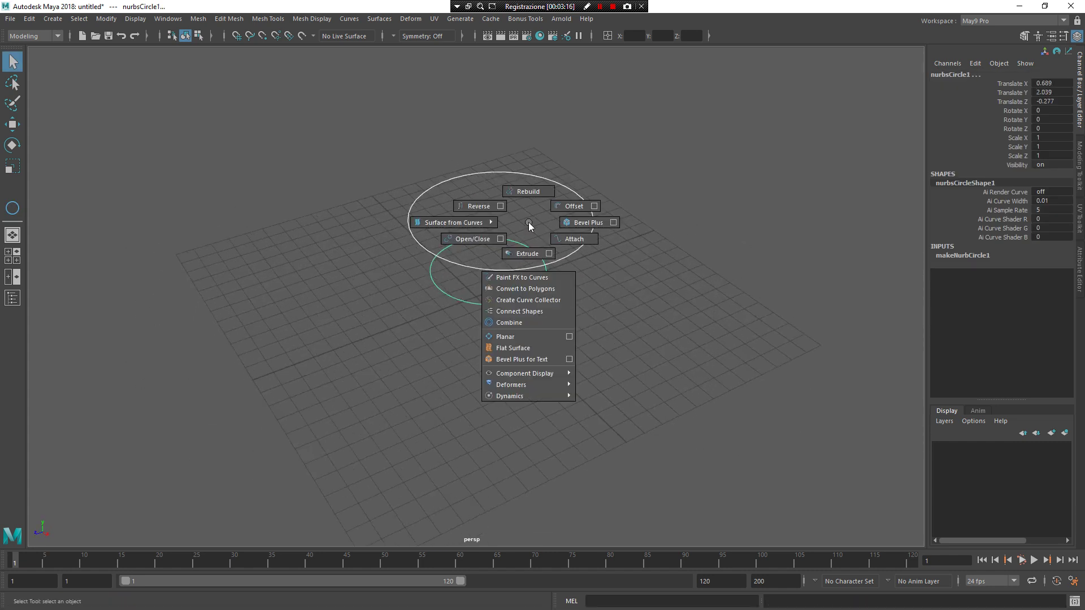
click(519, 312)
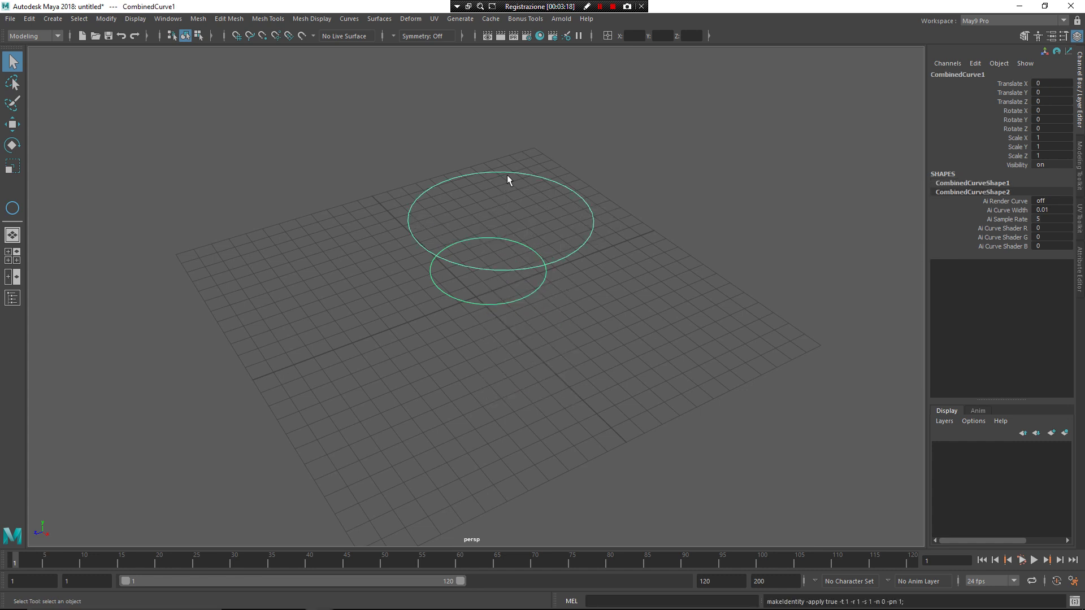
click(556, 197)
shift+right_drag(574, 197, 569, 284)
click(471, 266)
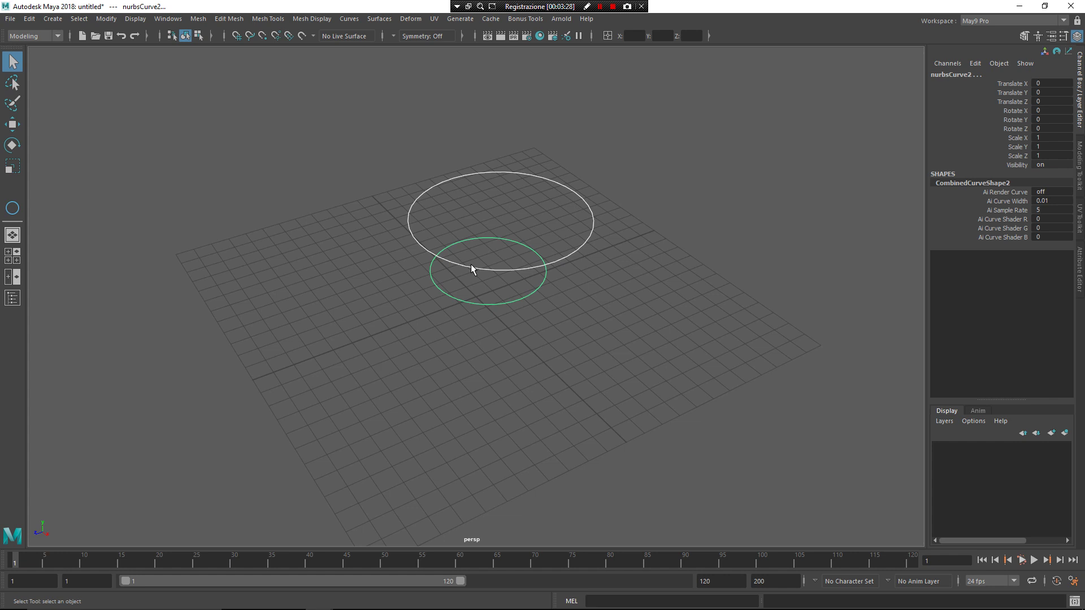
scroll(471, 266, up, 3)
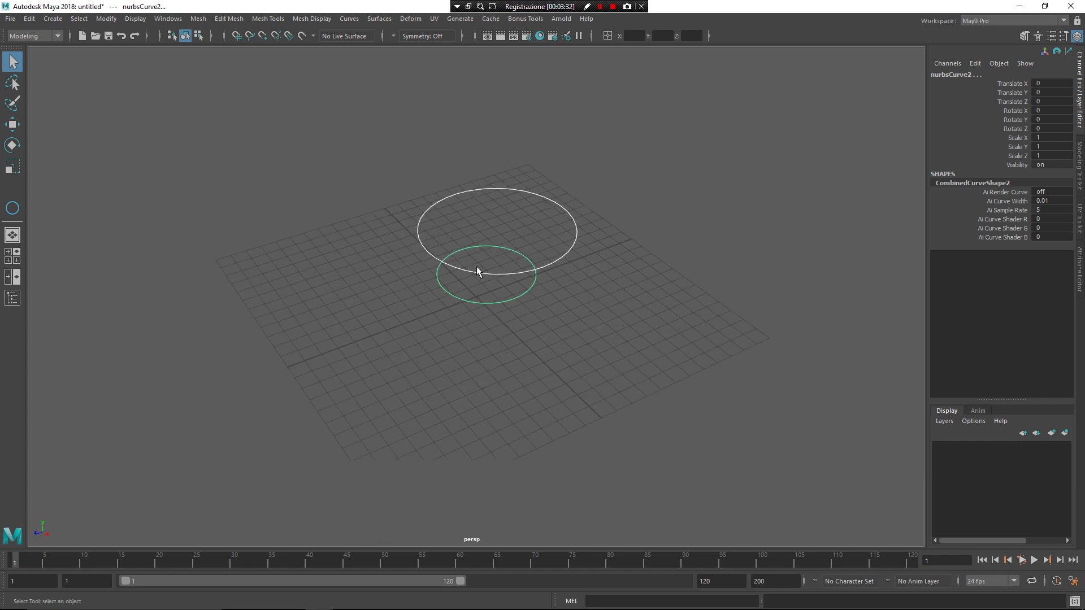
scroll(484, 279, up, 1)
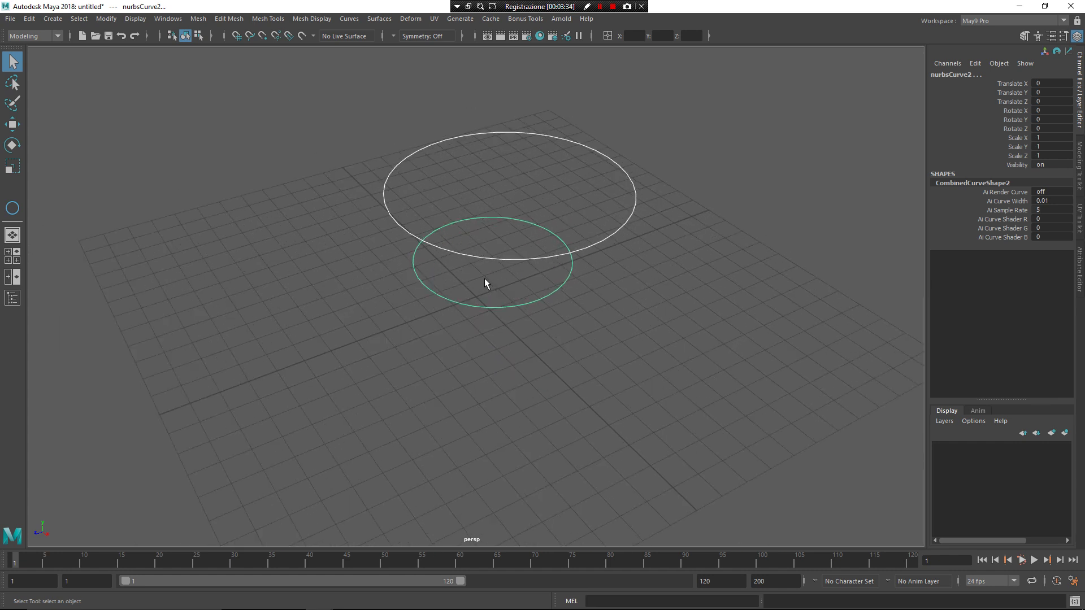
right_drag(485, 279, 480, 416)
click(590, 338)
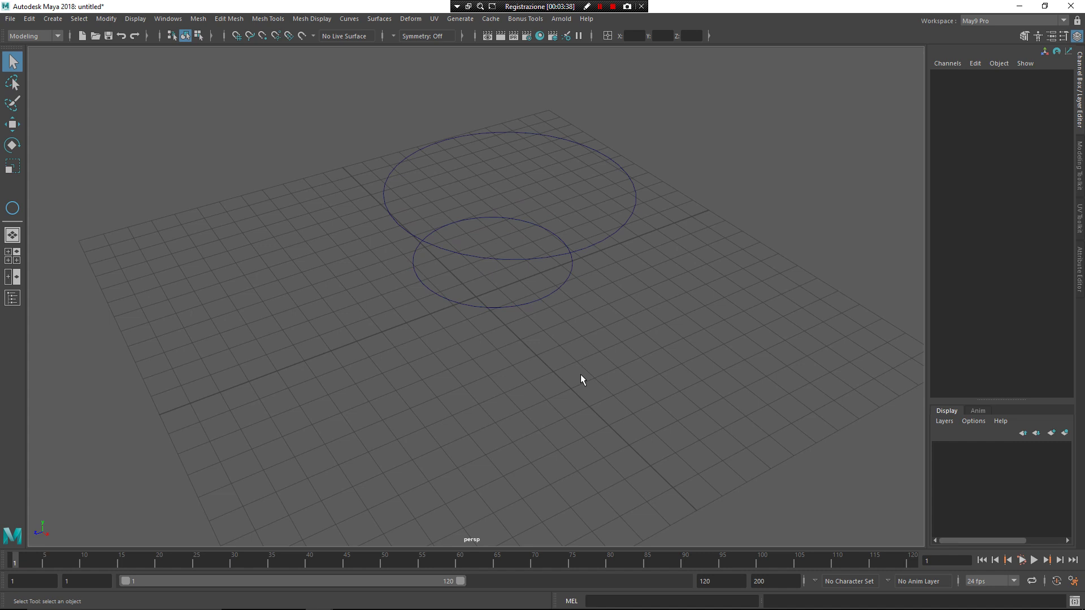
right_drag(581, 374, 585, 442)
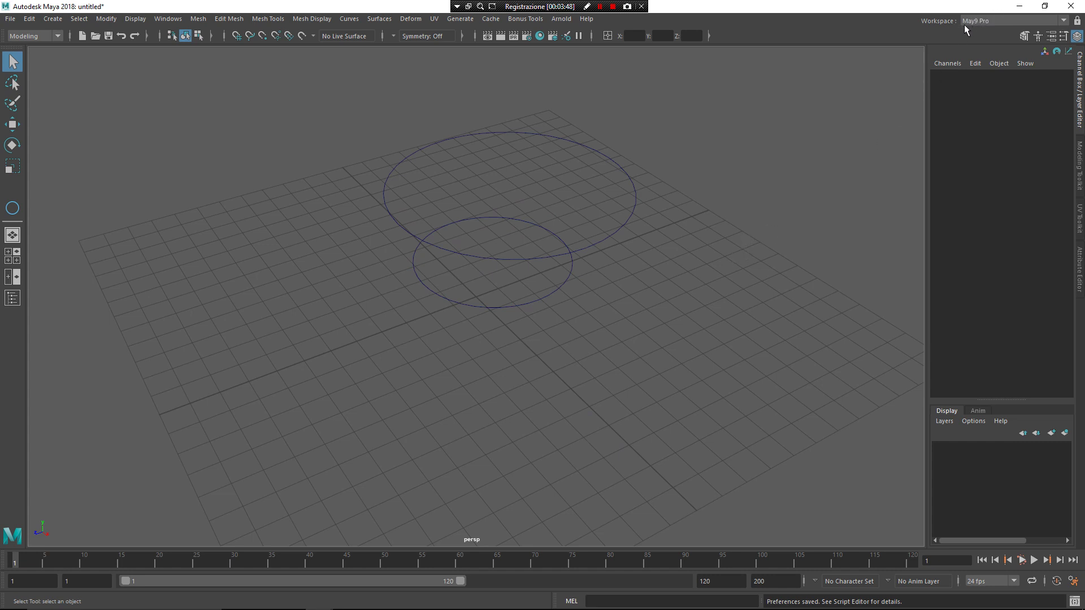
- Run 'source May0_uninstall' in the MEL command line to uninstall May9 Pro
click(608, 601)
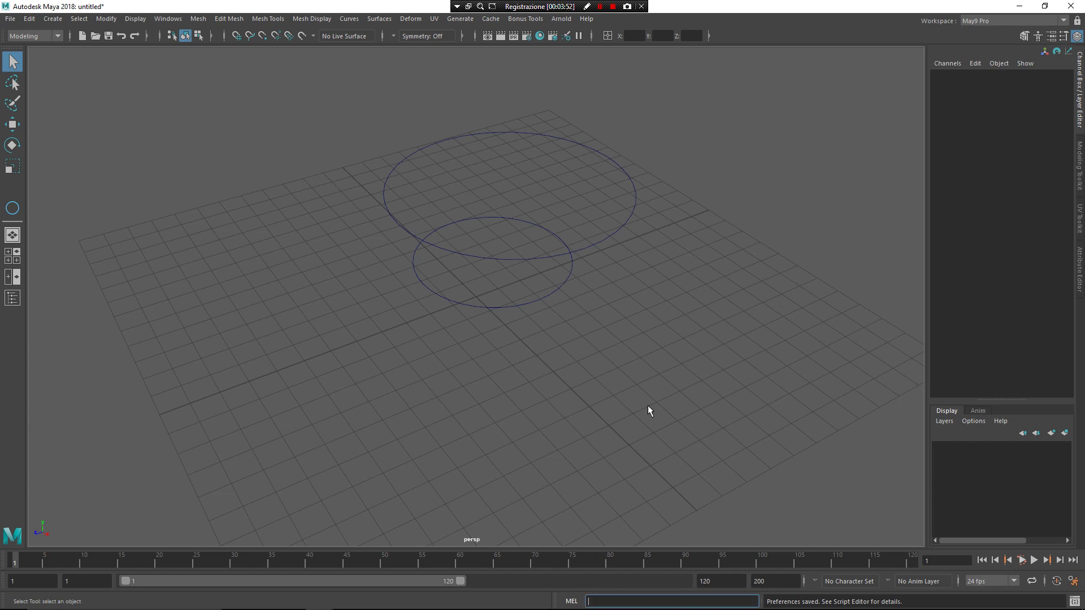
text(source May0)
text(_uninstall)
key(Return)
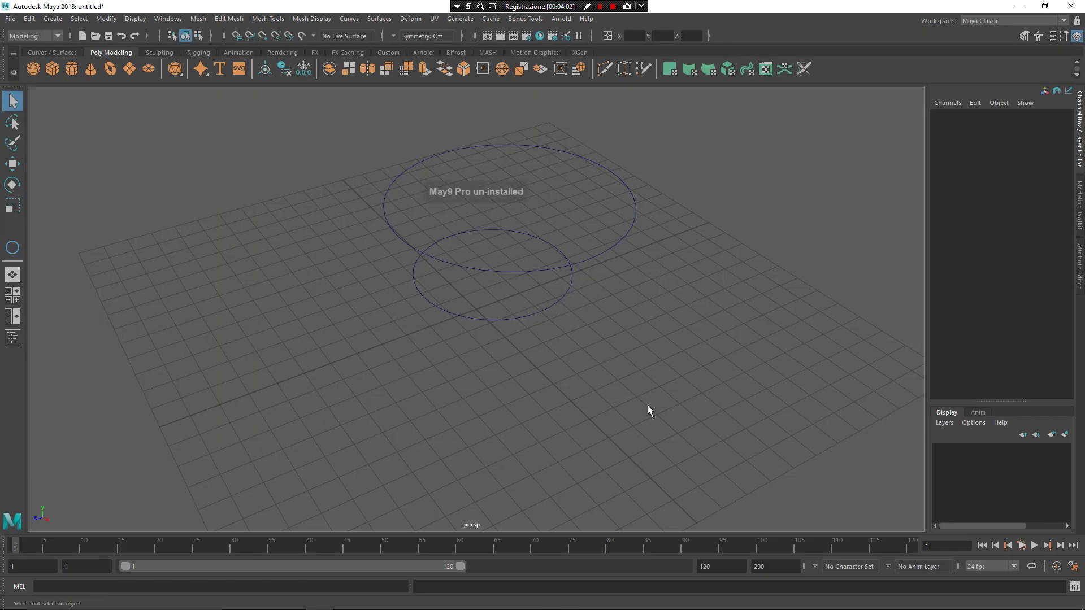